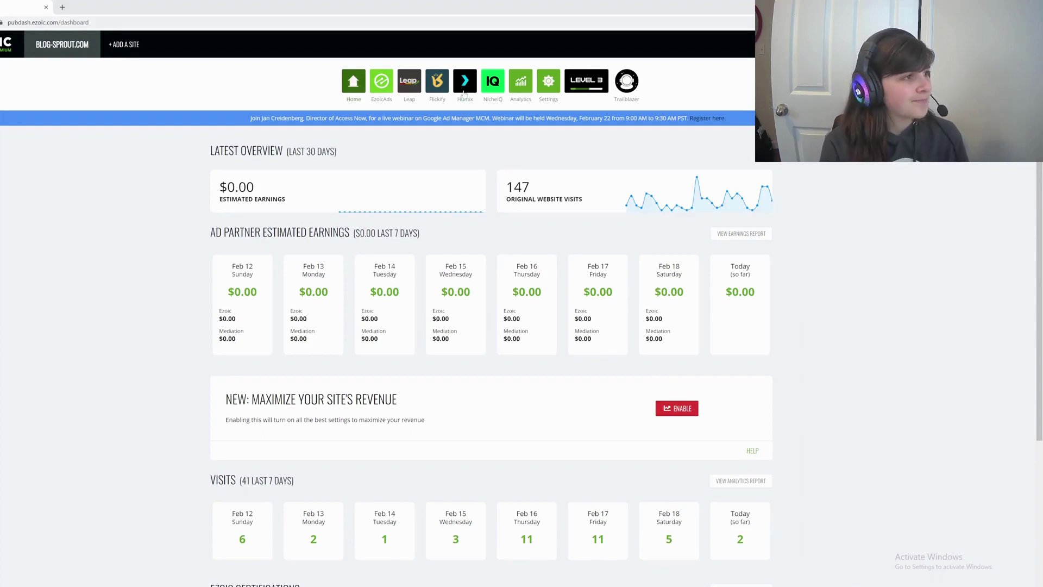
# Open the Humix video section and review its Displayed, Shared and Overview tabs.
pyautogui.click(463, 89)
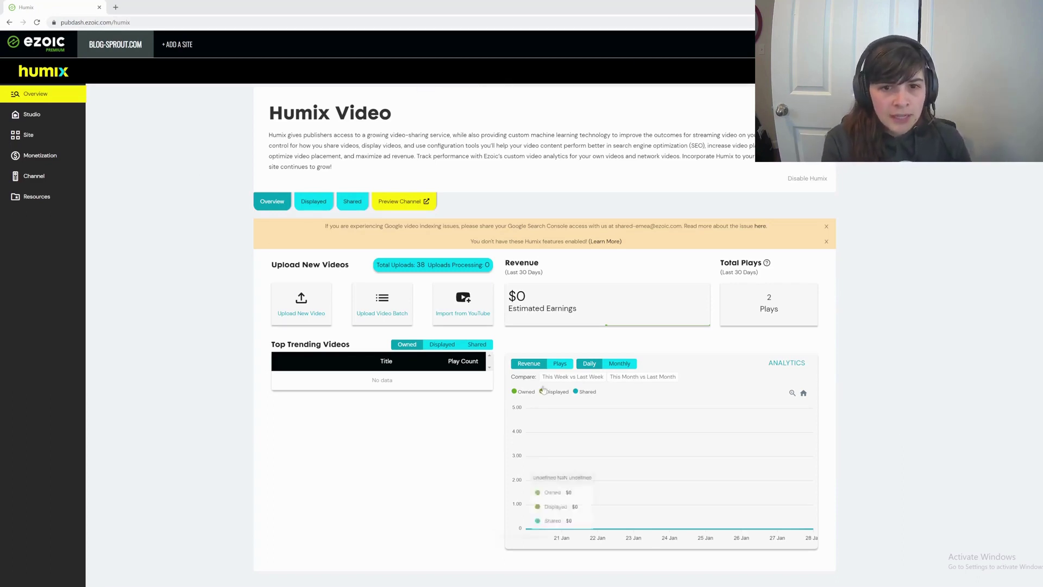
pyautogui.click(315, 205)
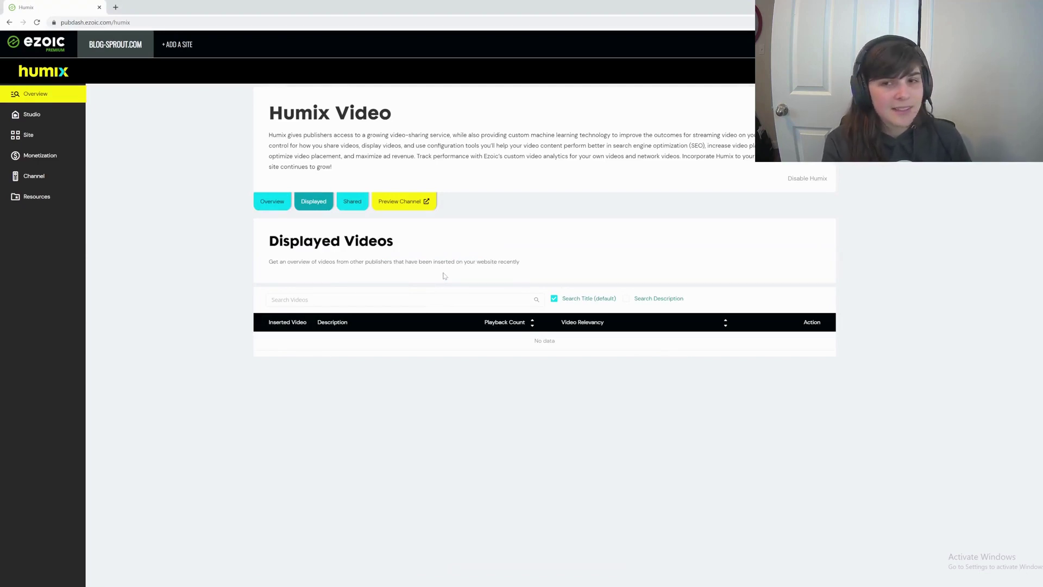
pyautogui.click(353, 202)
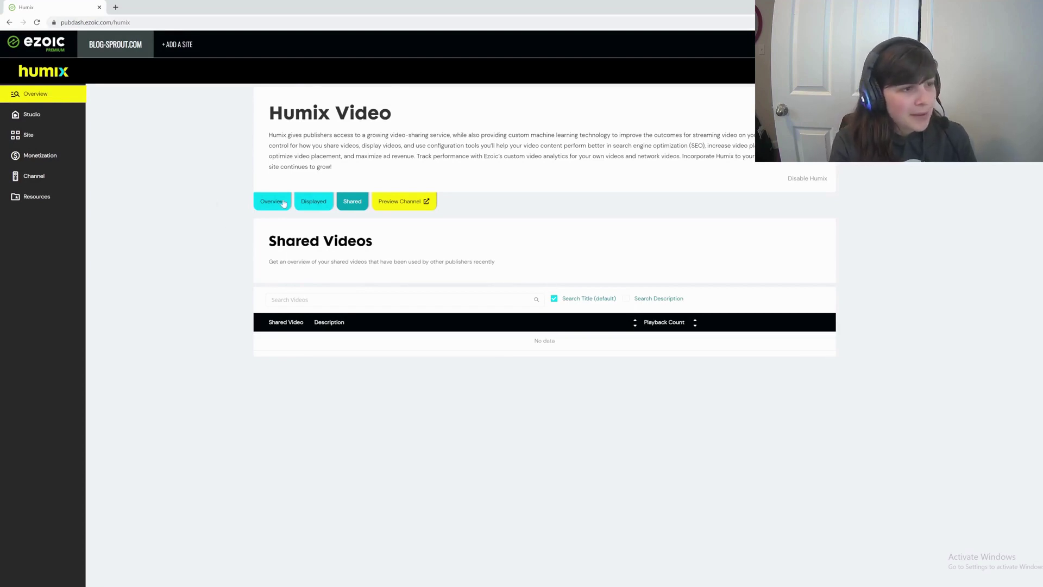
pyautogui.click(282, 205)
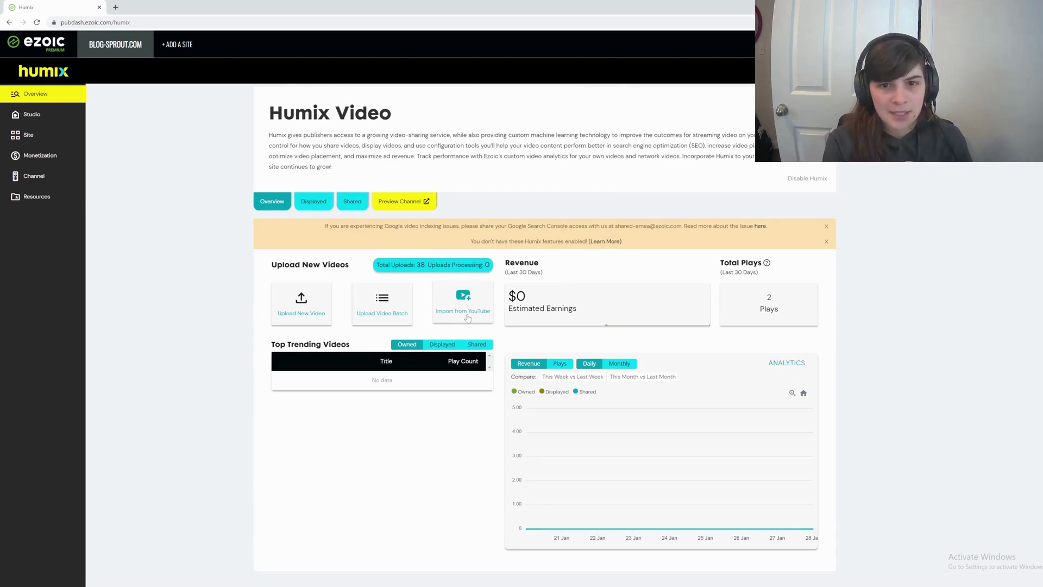
# Start a YouTube import and choose the Blog Sprout channel.
pyautogui.click(478, 305)
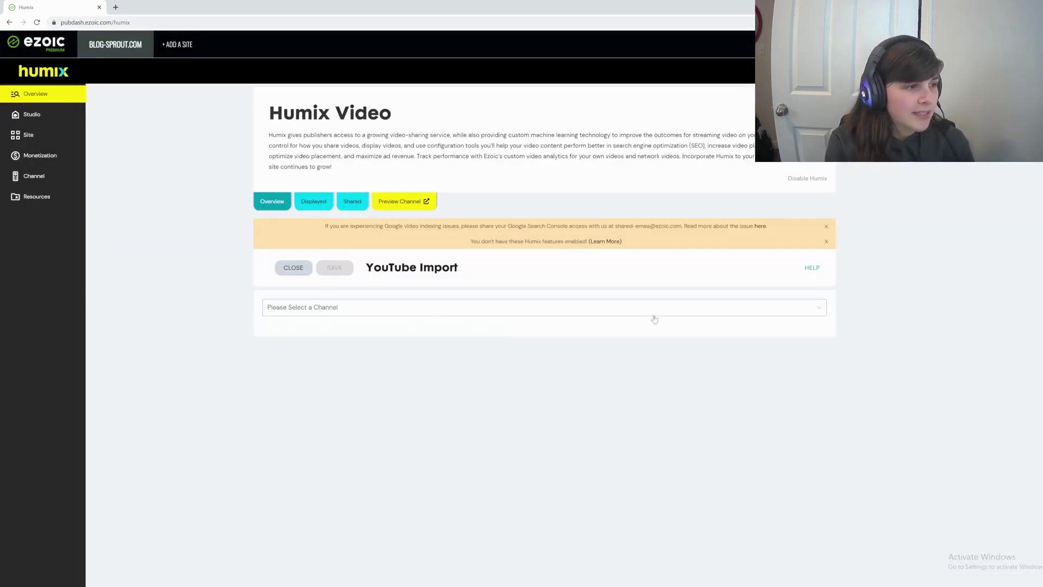
pyautogui.click(818, 312)
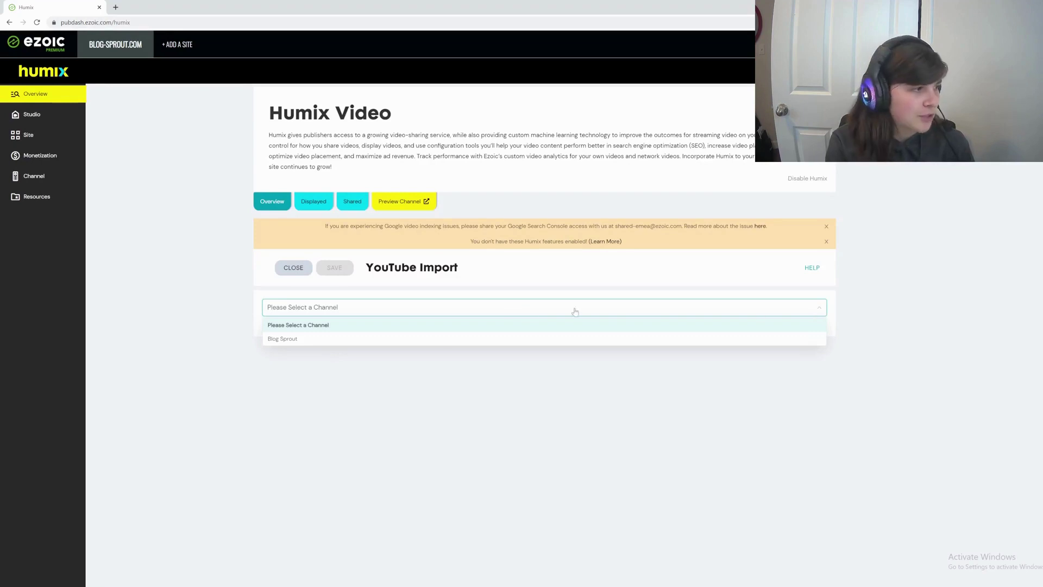
pyautogui.click(439, 339)
pyautogui.scroll(-2, 692, 368)
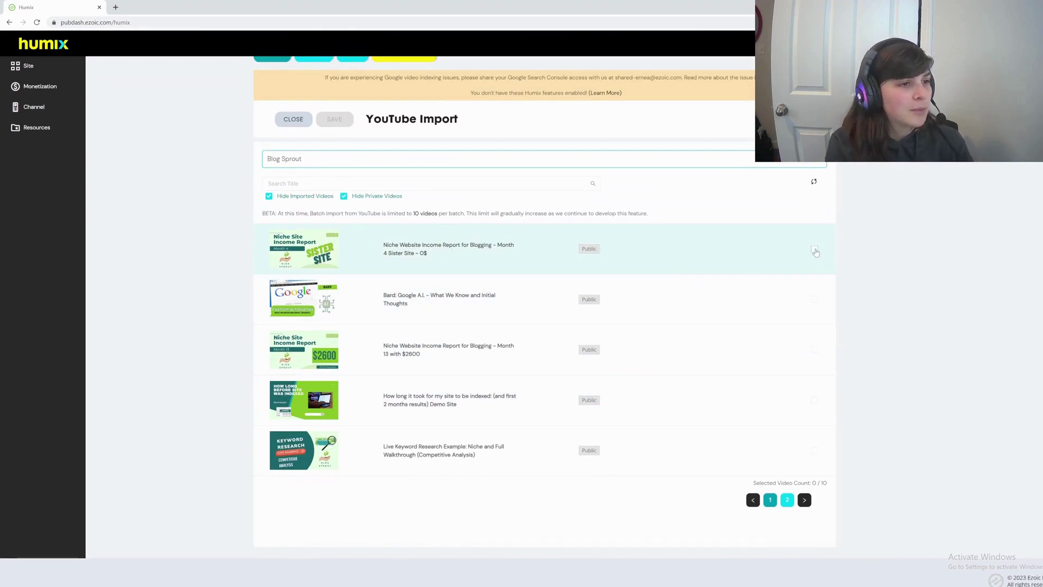
# Save four videos for import: Month 4 Sister Site, Bard Google A.I., site indexing, Live Keyword Research.
pyautogui.click(814, 249)
pyautogui.click(815, 301)
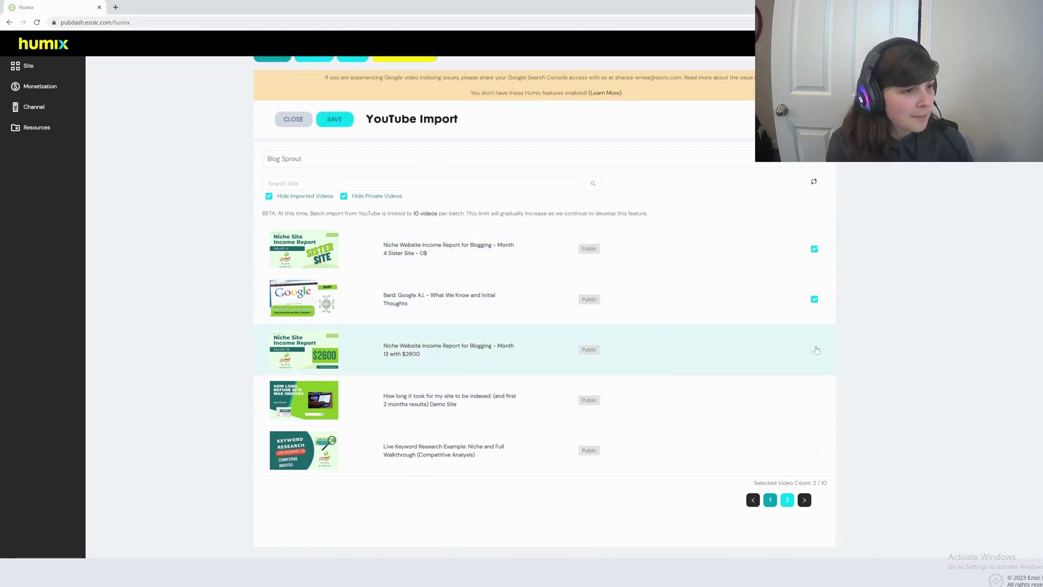
pyautogui.click(814, 400)
pyautogui.click(815, 449)
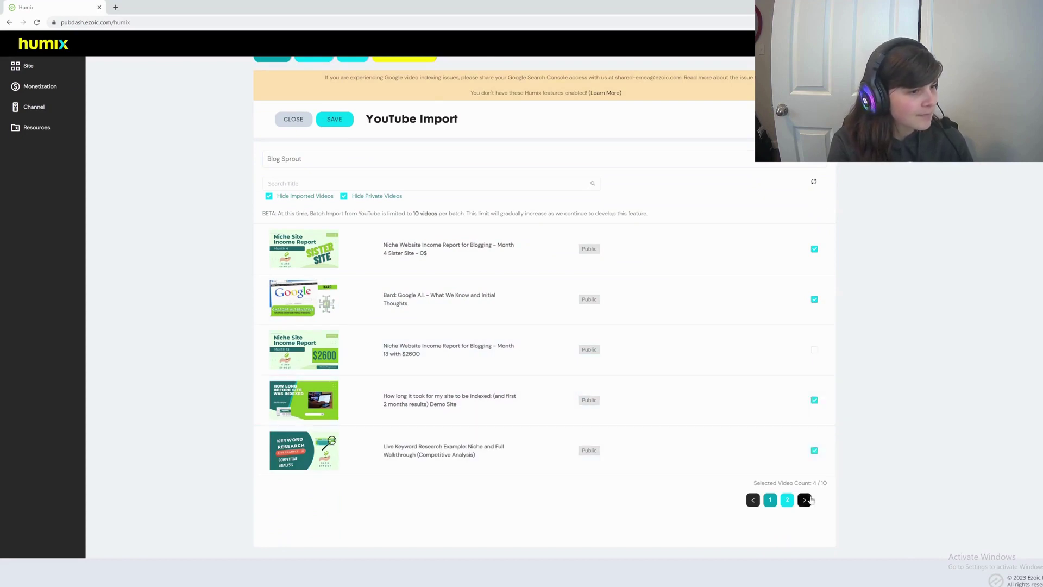
pyautogui.click(805, 500)
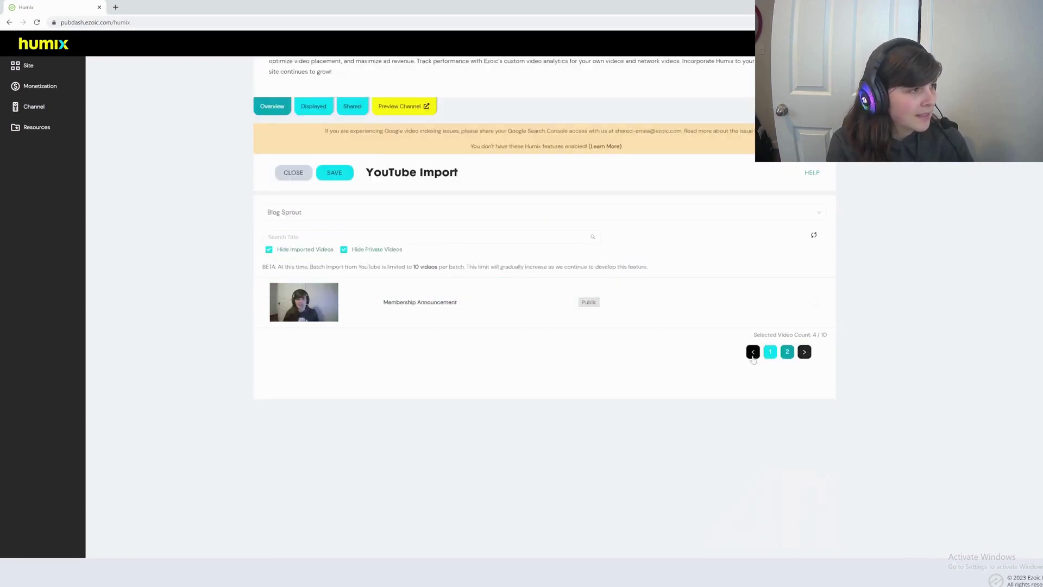
pyautogui.click(753, 351)
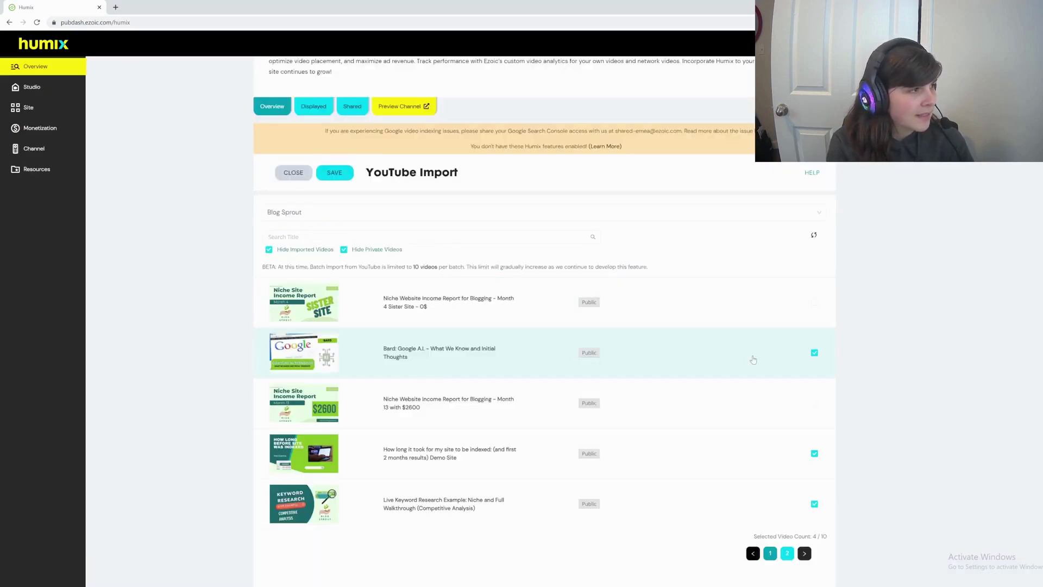
pyautogui.click(343, 174)
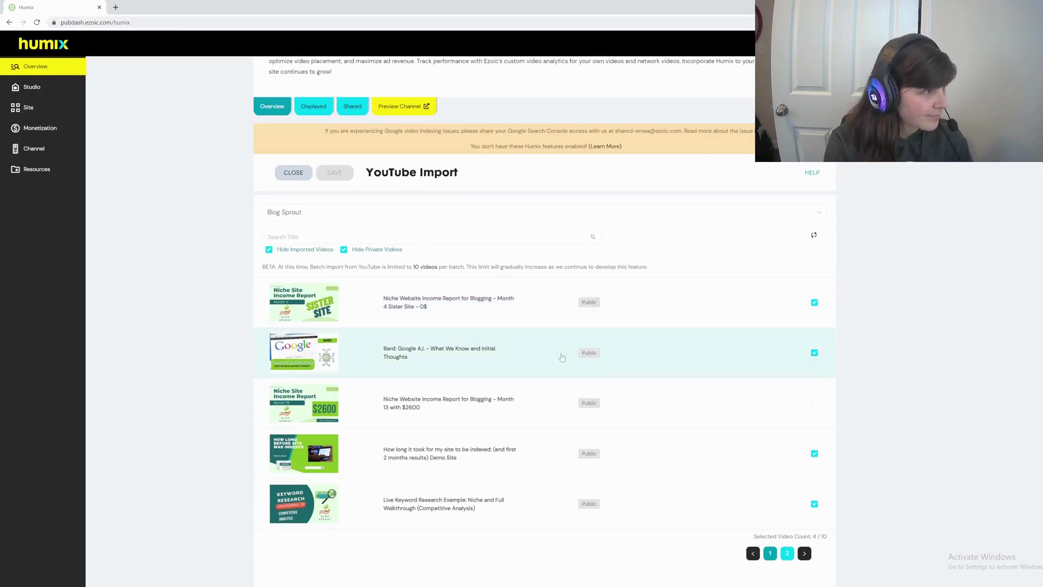
pyautogui.scroll(2, 182, 171)
# Edit the Social Media Strategy for 2023 video, stepping through Tags, SEO, Links and Closed Captions.
pyautogui.click(31, 114)
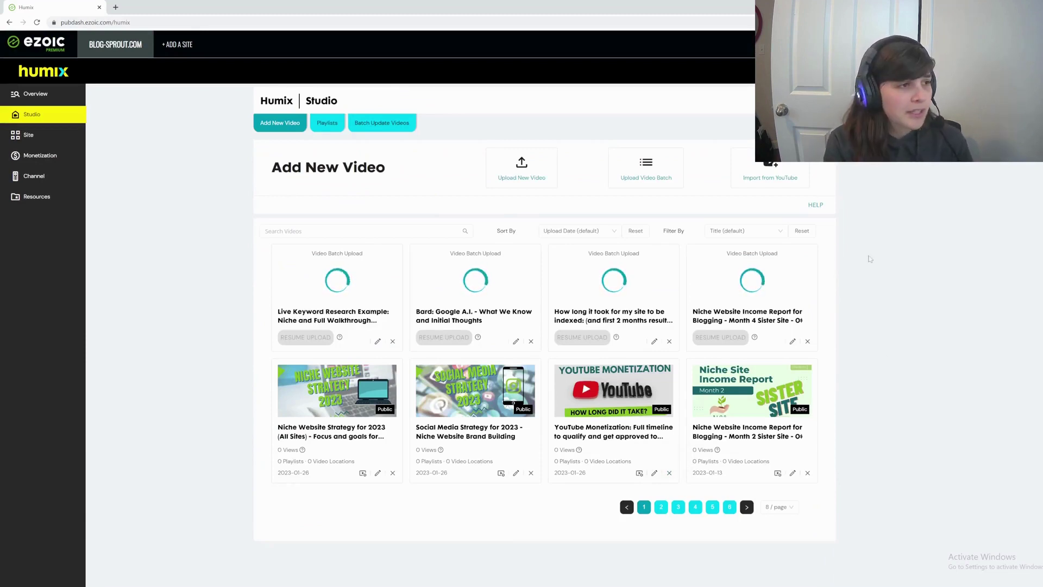
pyautogui.scroll(-1, 519, 383)
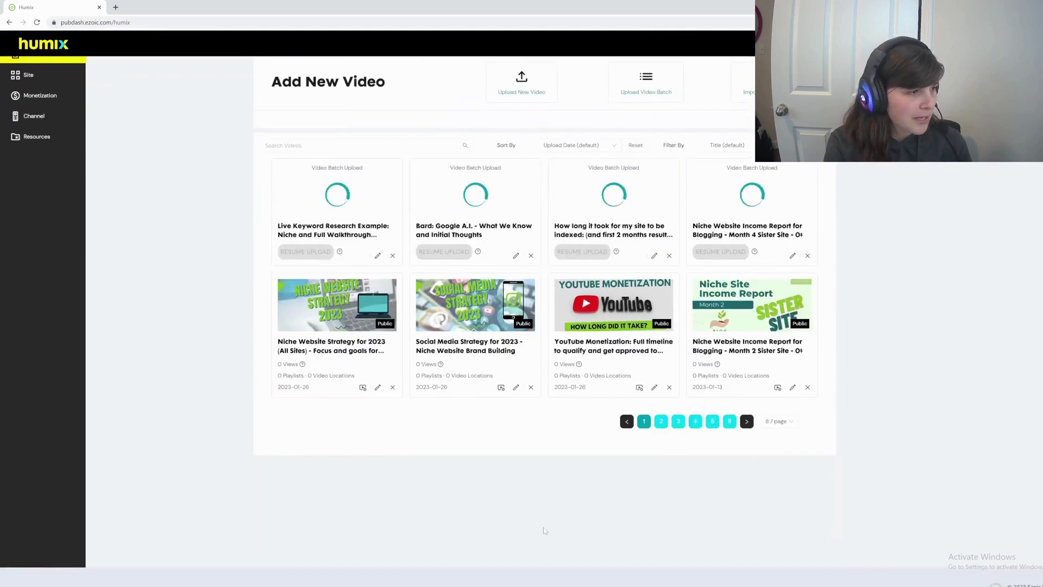
pyautogui.click(516, 387)
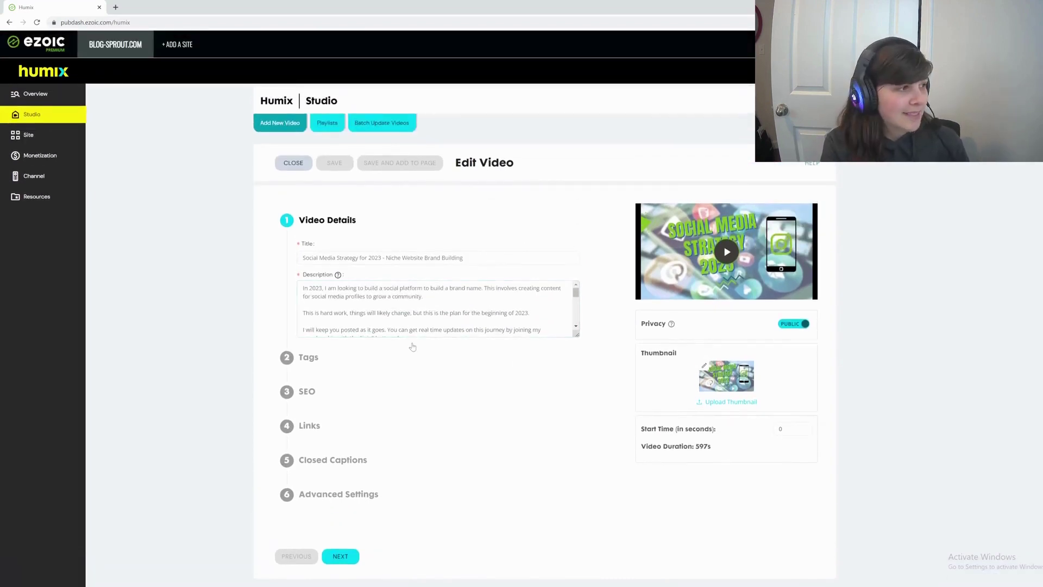
pyautogui.click(409, 365)
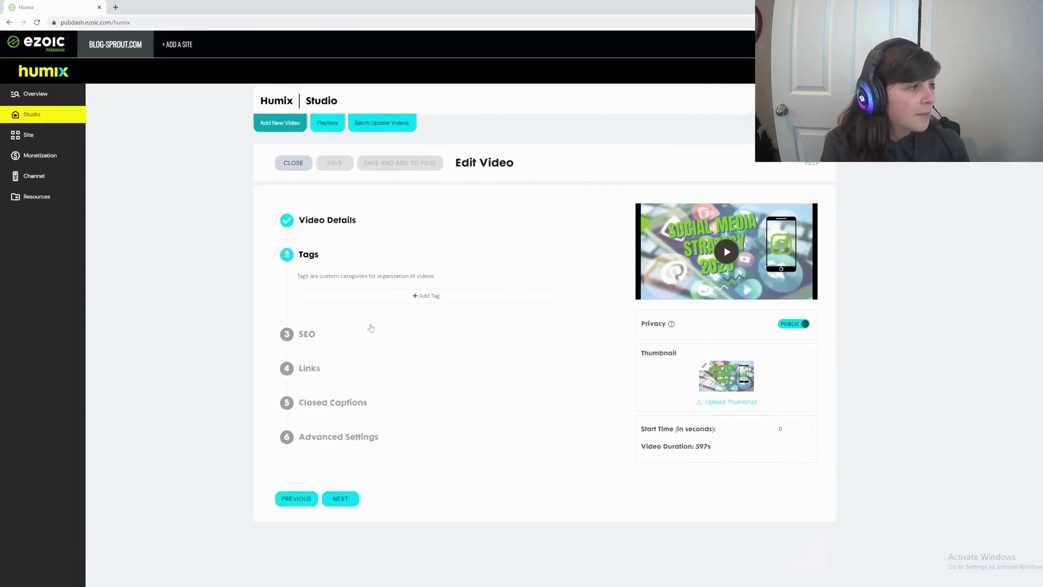
pyautogui.click(356, 334)
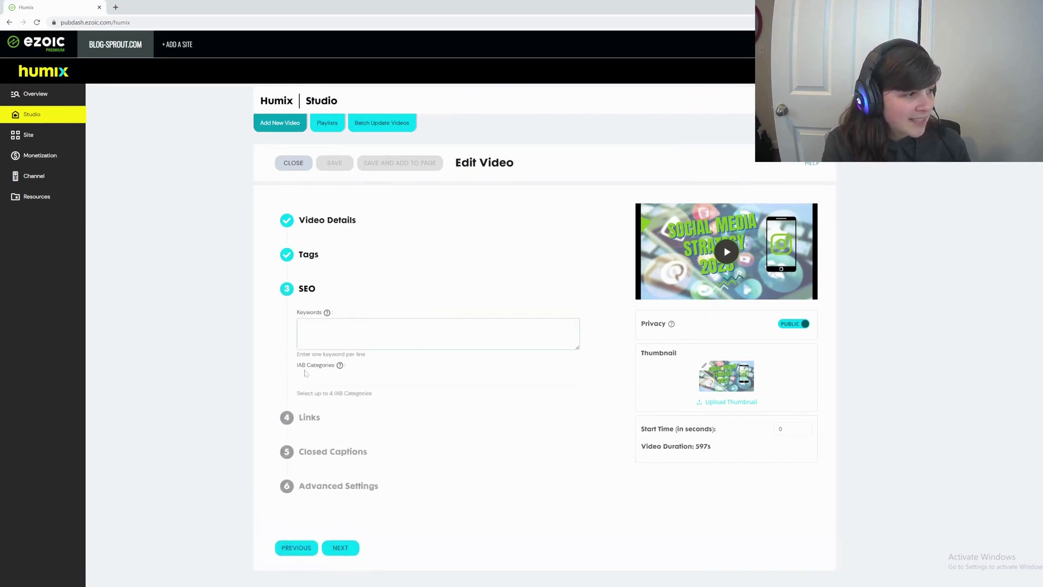
pyautogui.click(416, 415)
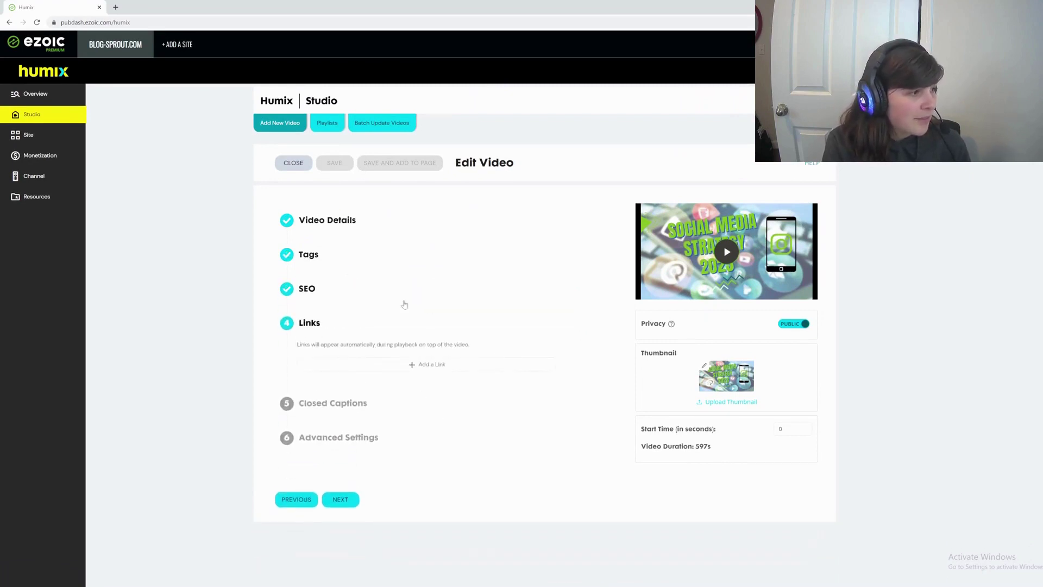
pyautogui.click(450, 403)
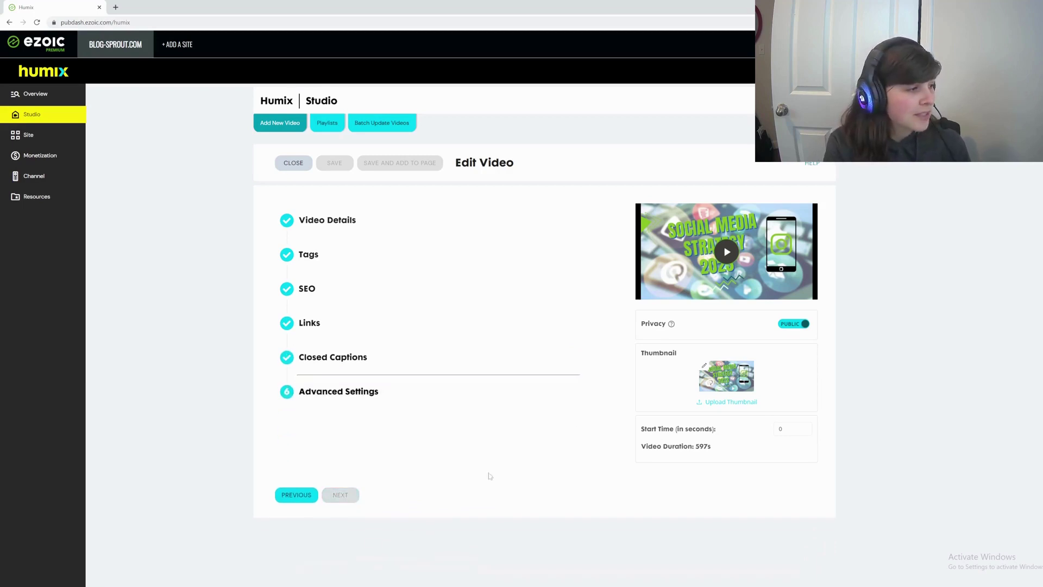
pyautogui.scroll(-1, 541, 488)
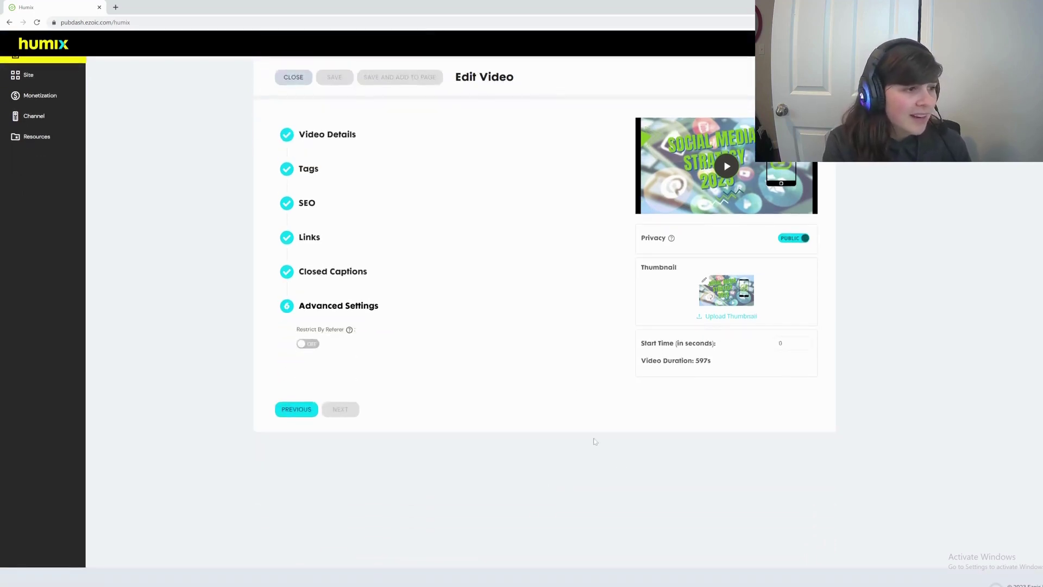
pyautogui.scroll(1, 580, 430)
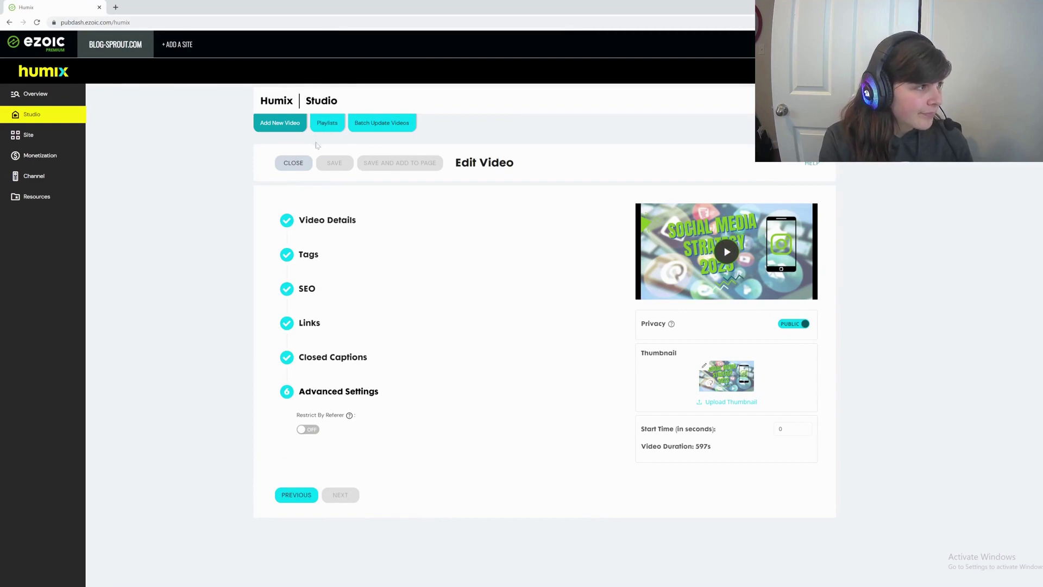
# Close the video editor and view the Playlists and Batch Update Videos pages.
pyautogui.click(295, 162)
pyautogui.click(330, 124)
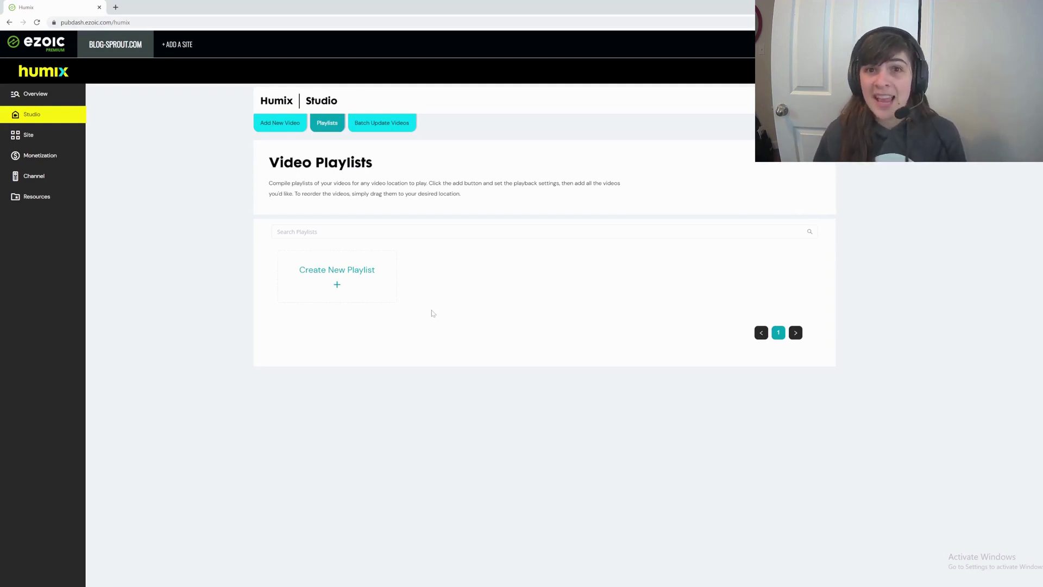
pyautogui.click(406, 129)
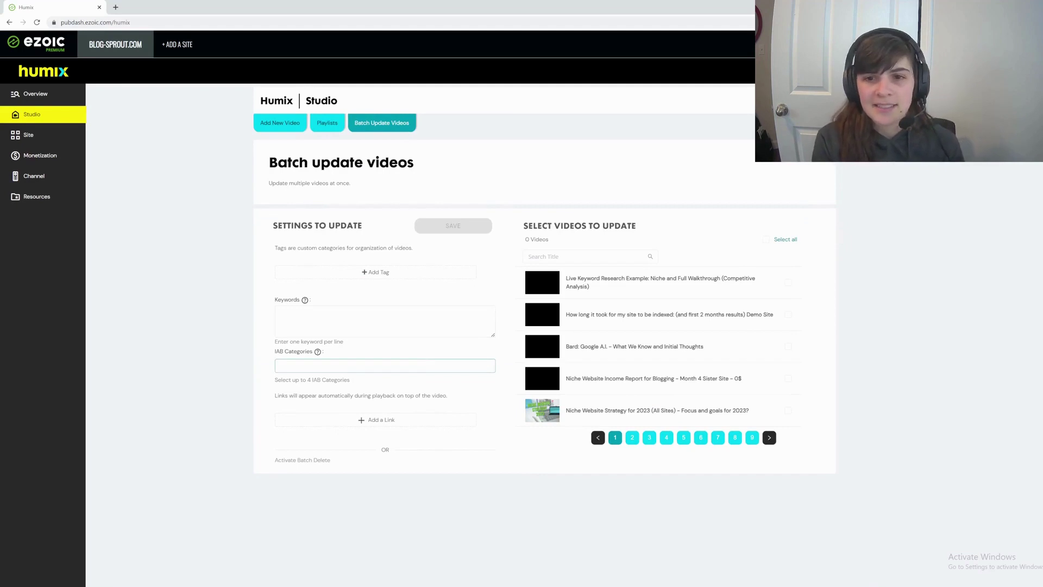
# Go to the site's Video Locations page listing the AI location.
pyautogui.click(53, 136)
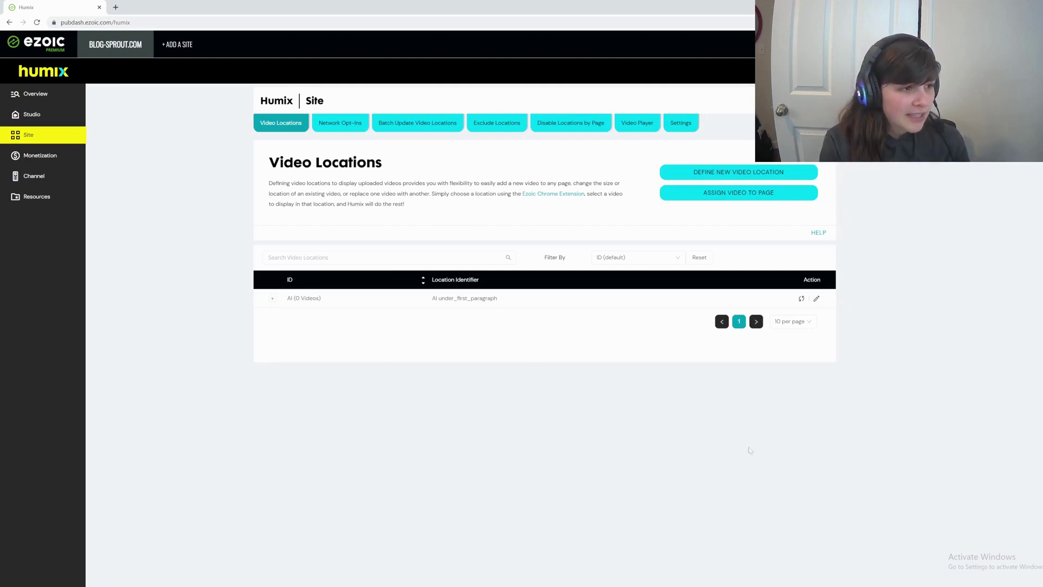
pyautogui.click(817, 300)
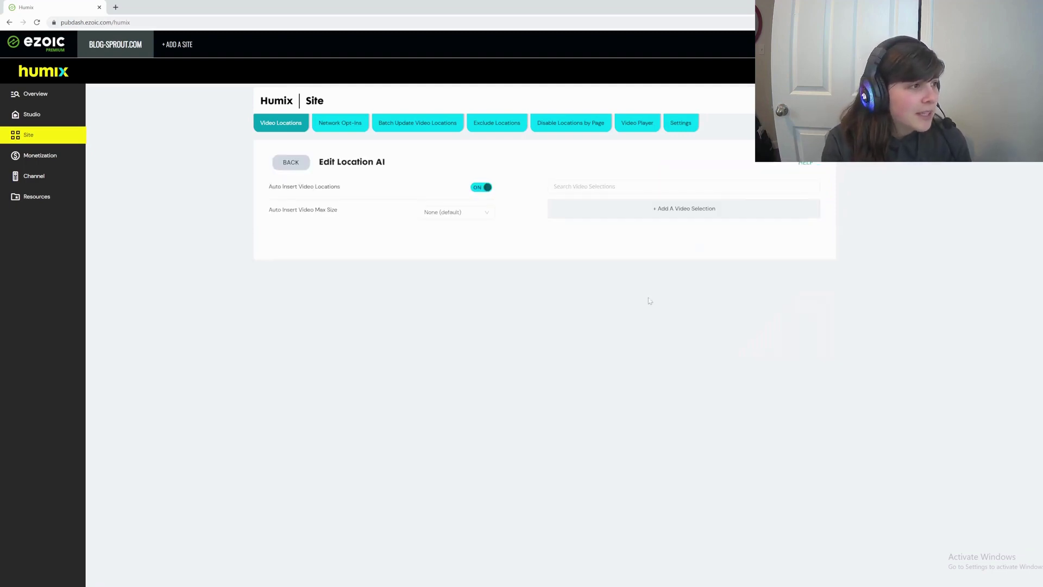
pyautogui.click(285, 163)
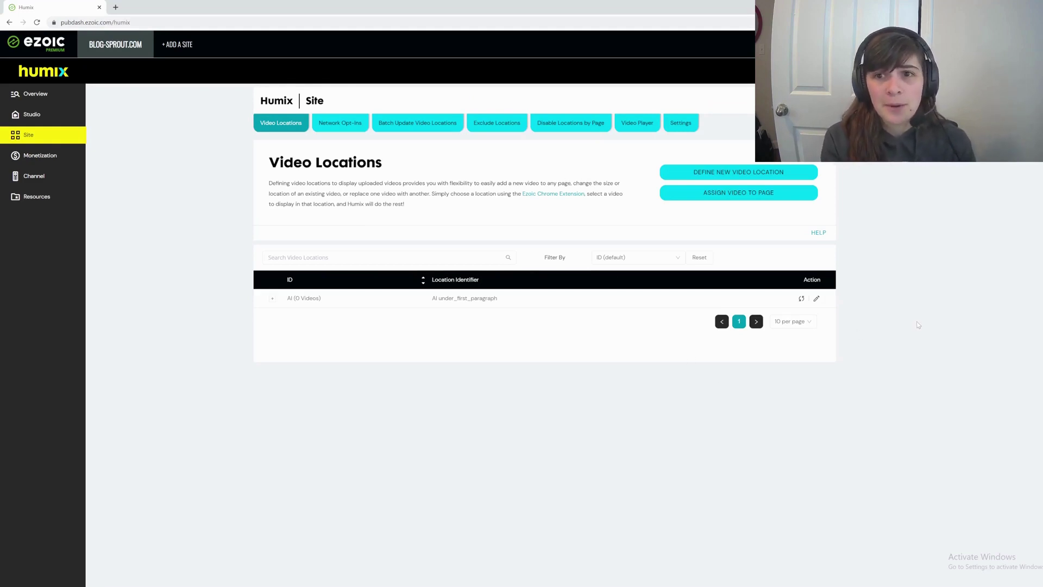
# Review the Monetization ad settings, then the Network Opt-Ins page.
pyautogui.click(56, 156)
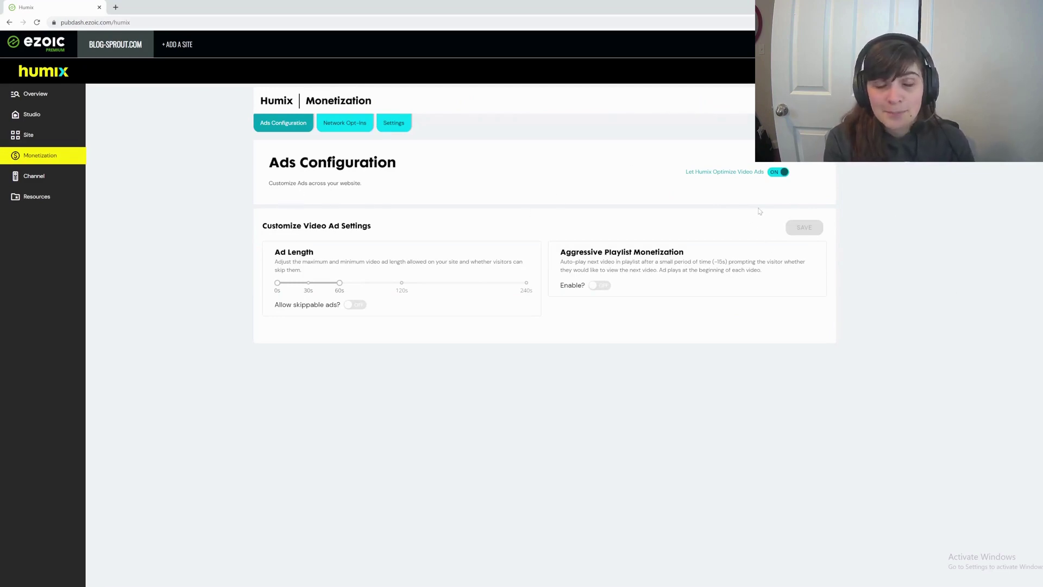
pyautogui.click(341, 123)
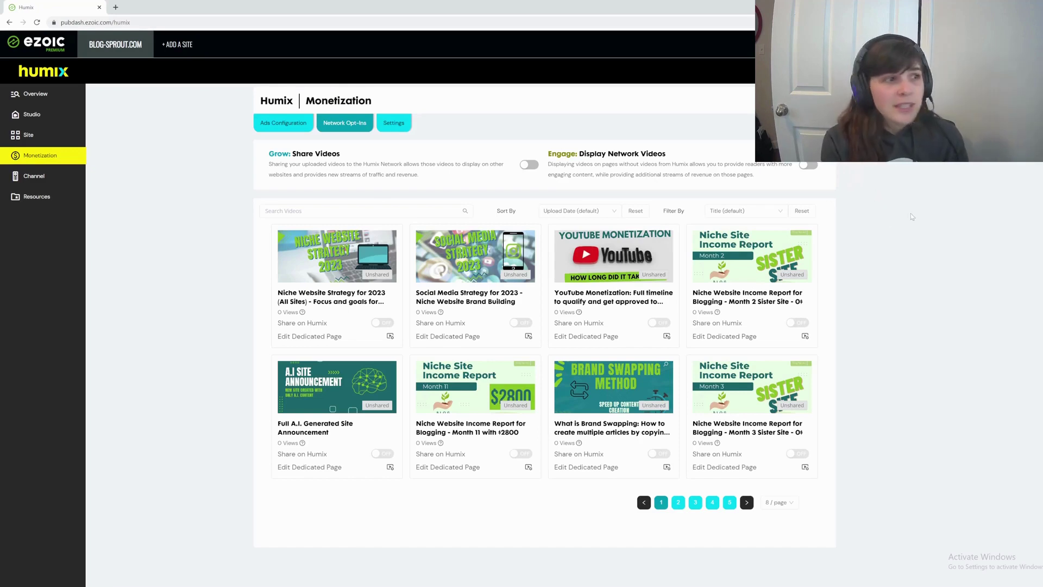
# Load humix.com in a new Chrome tab and follow a video to the blog-sprout.com channel.
pyautogui.click(394, 123)
pyautogui.click(34, 176)
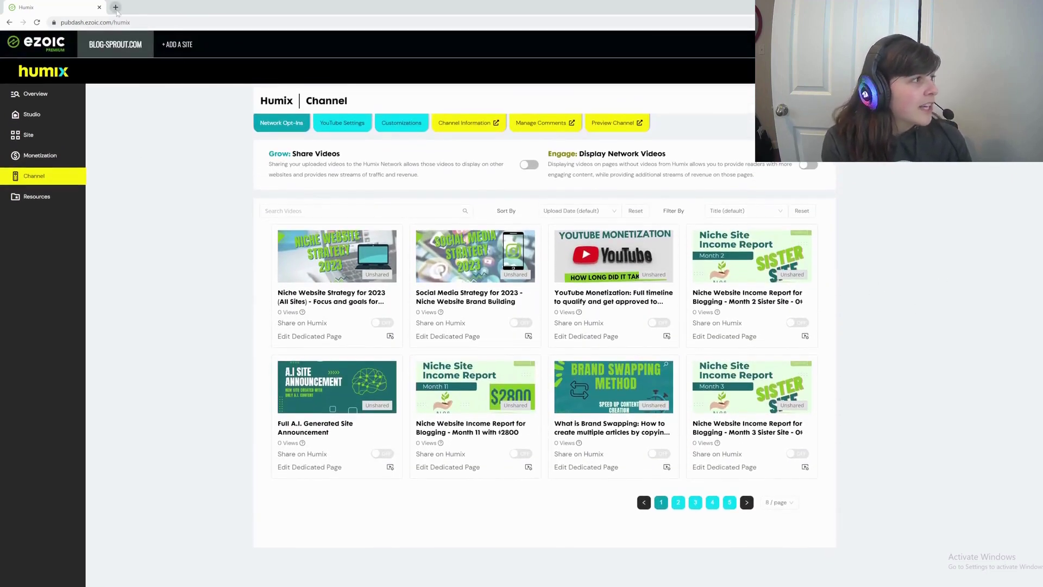
pyautogui.click(116, 8)
pyautogui.write('humix.com')
pyautogui.press('Return')
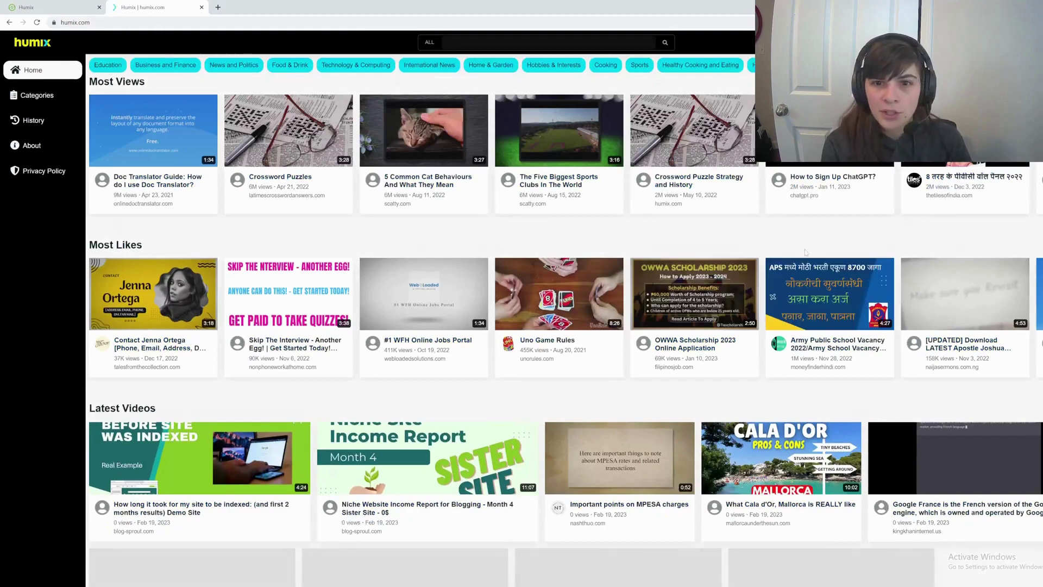
pyautogui.scroll(-1, 746, 263)
pyautogui.scroll(-2, 745, 264)
pyautogui.scroll(3, 693, 204)
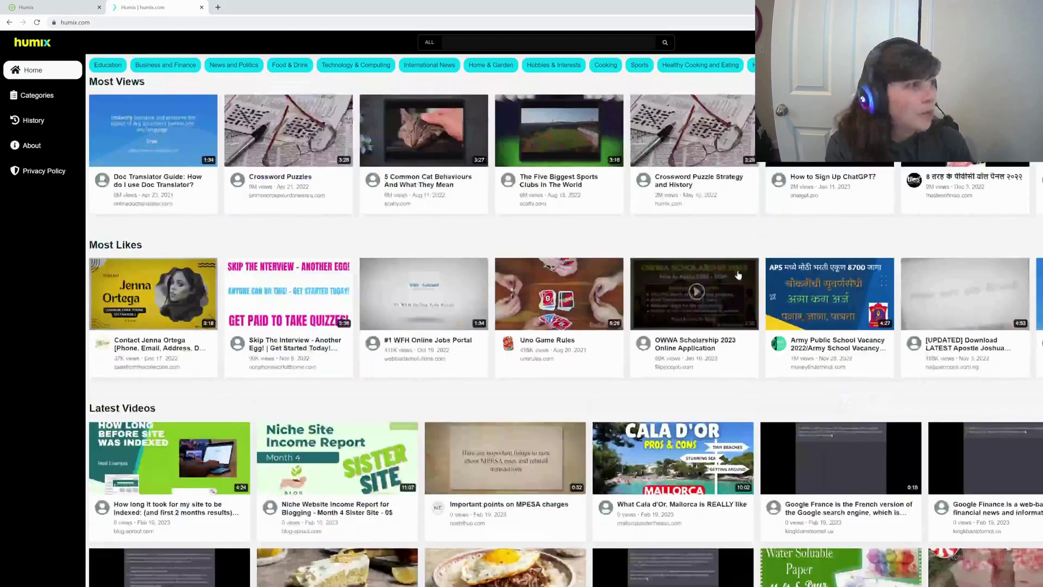
pyautogui.click(640, 141)
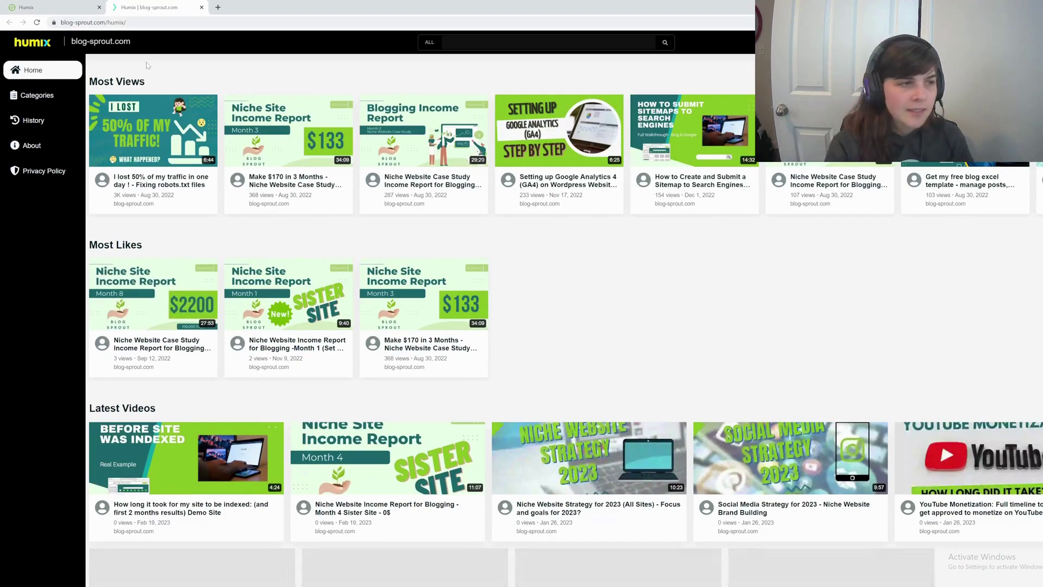
pyautogui.scroll(-2, 623, 194)
pyautogui.scroll(-2, 653, 199)
pyautogui.scroll(-2, 653, 199)
pyautogui.scroll(-2, 654, 199)
pyautogui.scroll(-2, 947, 352)
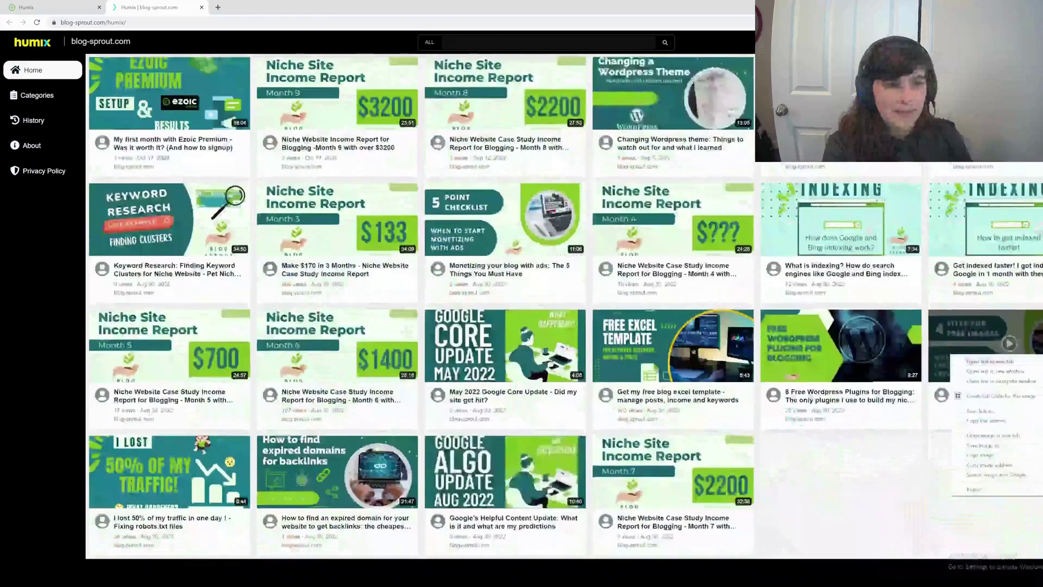
pyautogui.scroll(5, 897, 472)
pyautogui.scroll(3, 895, 470)
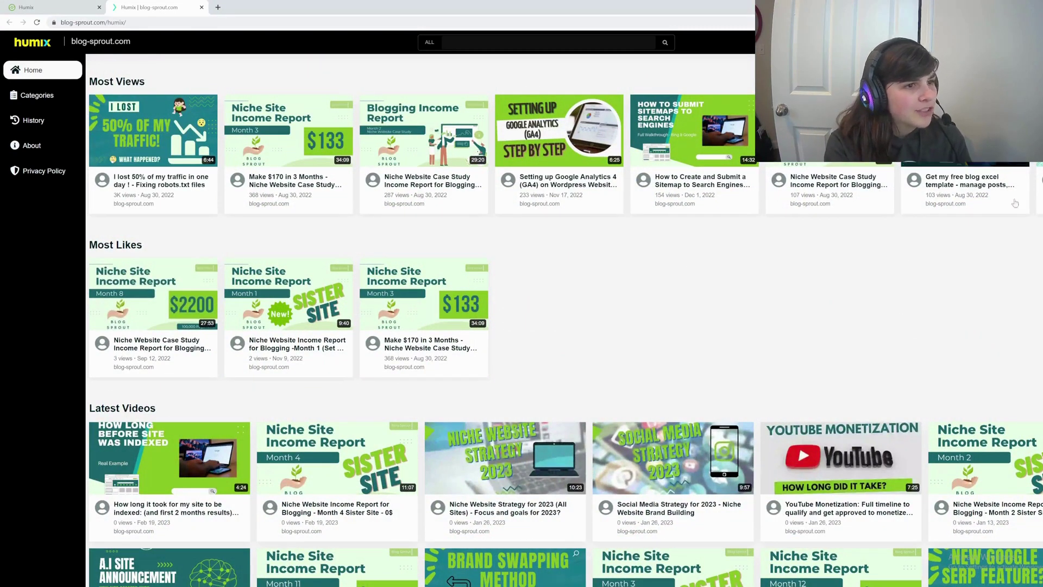
pyautogui.hscroll(4, 565, 154)
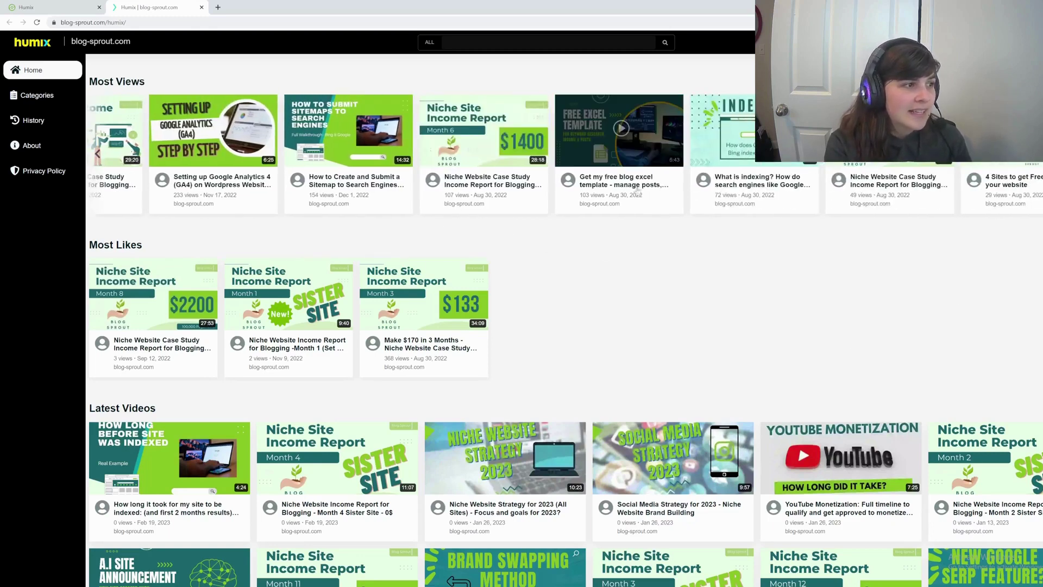
# Search humix.com from its home page for 'income report month 13'.
pyautogui.click(46, 51)
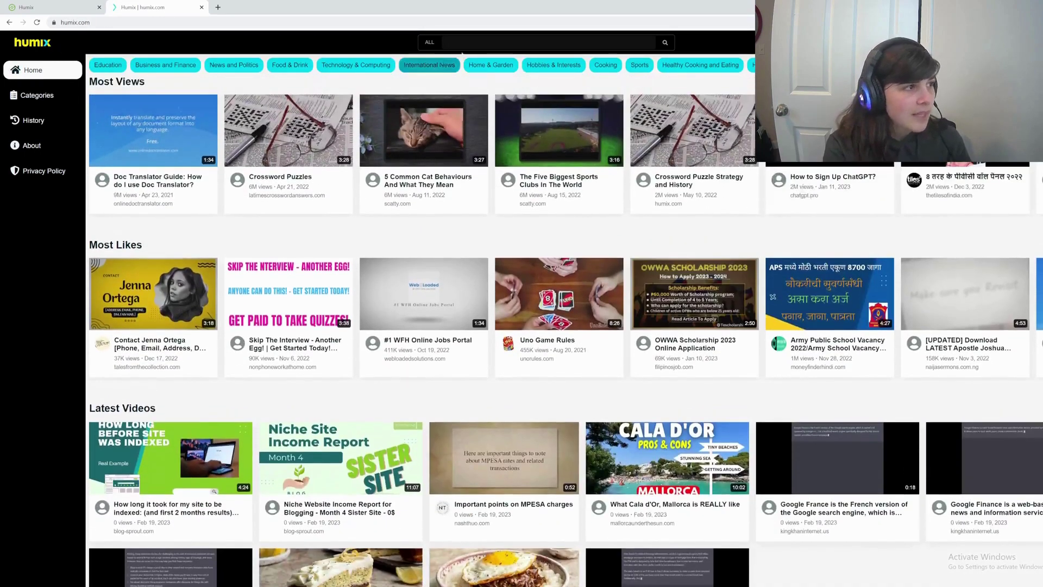
pyautogui.click(489, 43)
pyautogui.write('income')
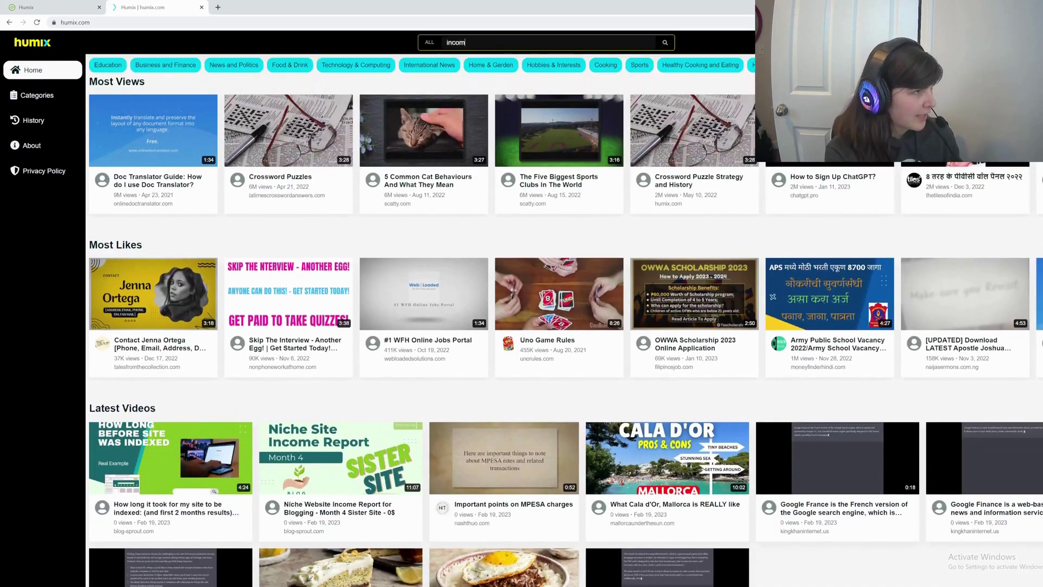
pyautogui.write(' report month 13')
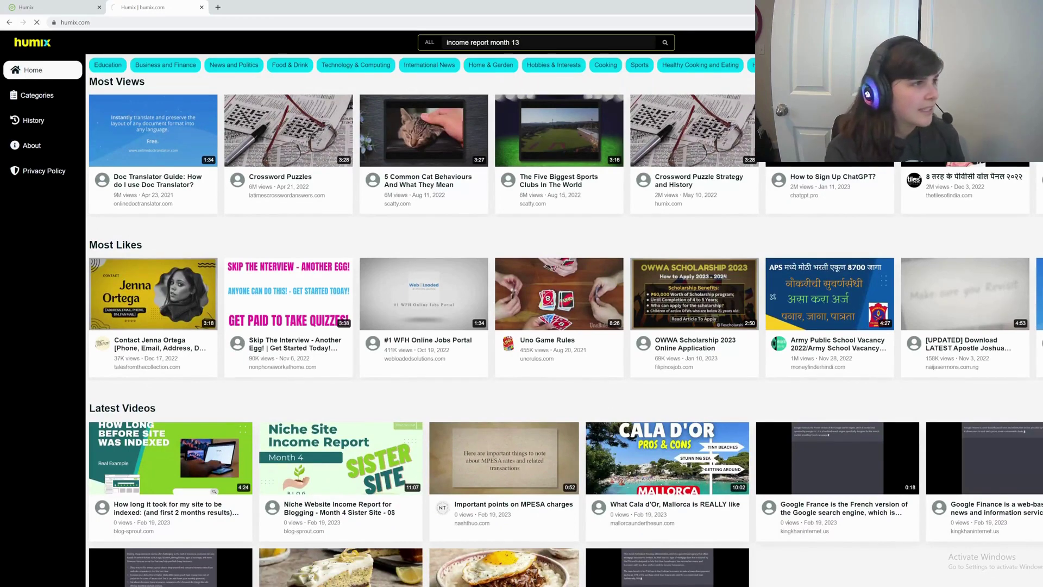
pyautogui.press('Return')
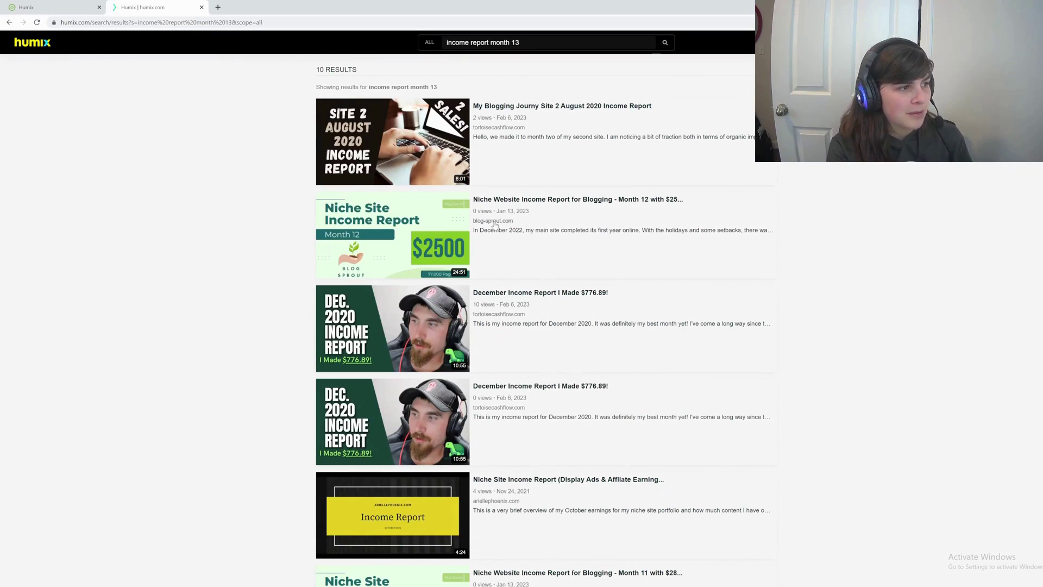
# Open the Month 12 income report result and expand its description with Show More.
pyautogui.click(398, 226)
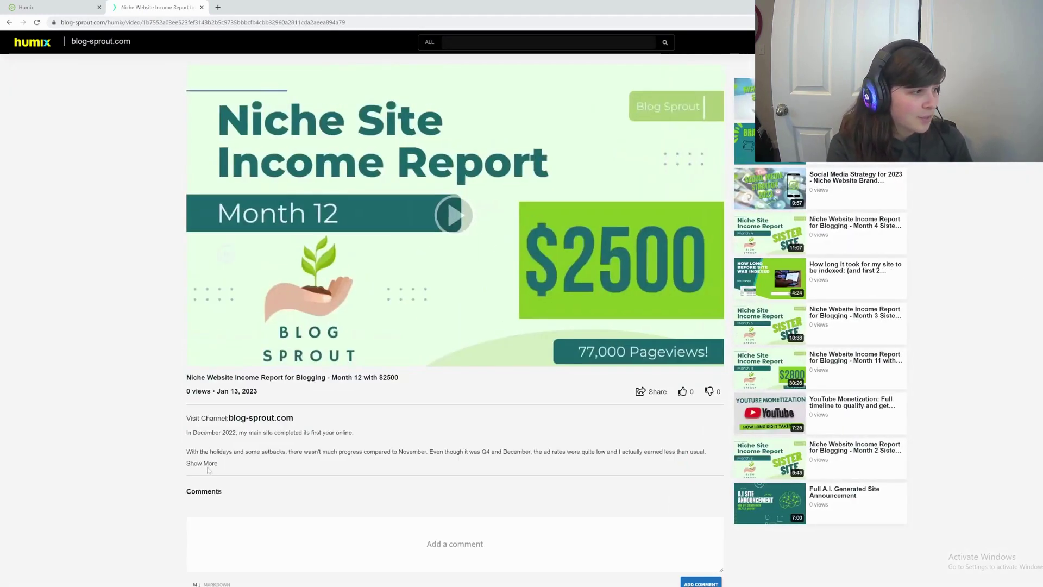
pyautogui.click(205, 464)
pyautogui.scroll(-3, 575, 430)
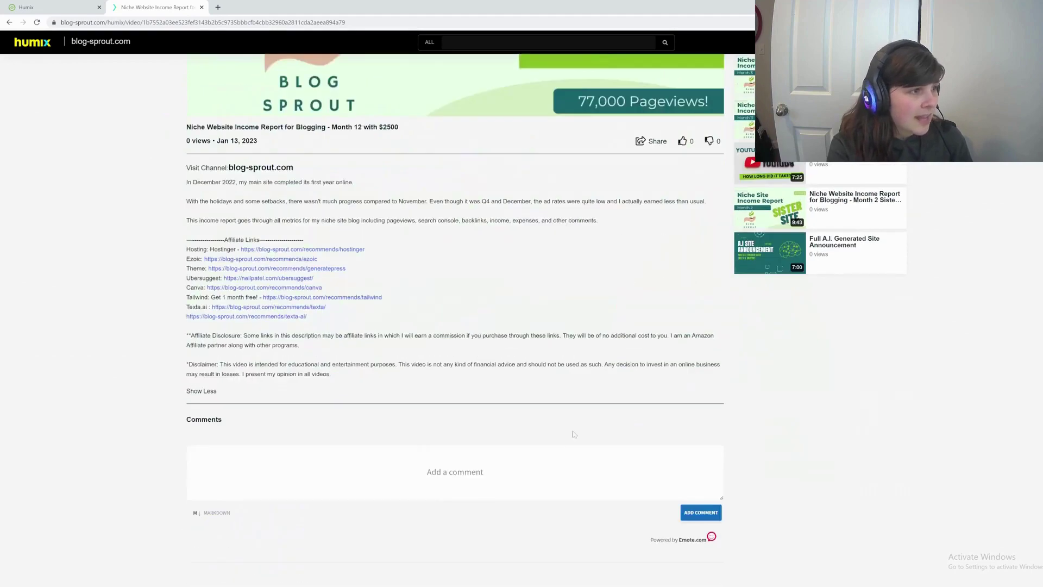
pyautogui.scroll(3, 576, 429)
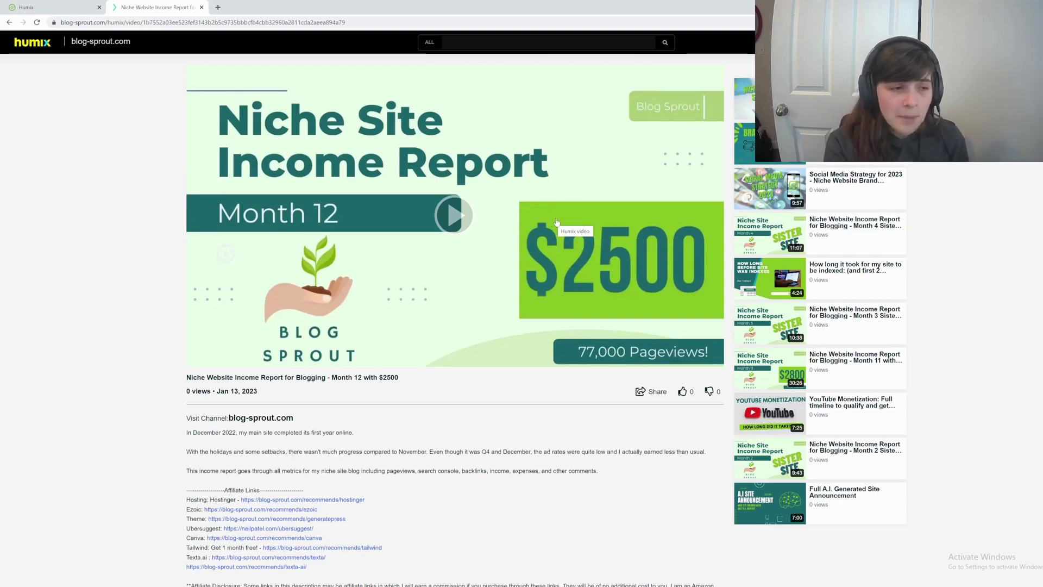
# Return to the Ezoic Humix tab and view the Channel page's YouTube Settings.
pyautogui.click(25, 6)
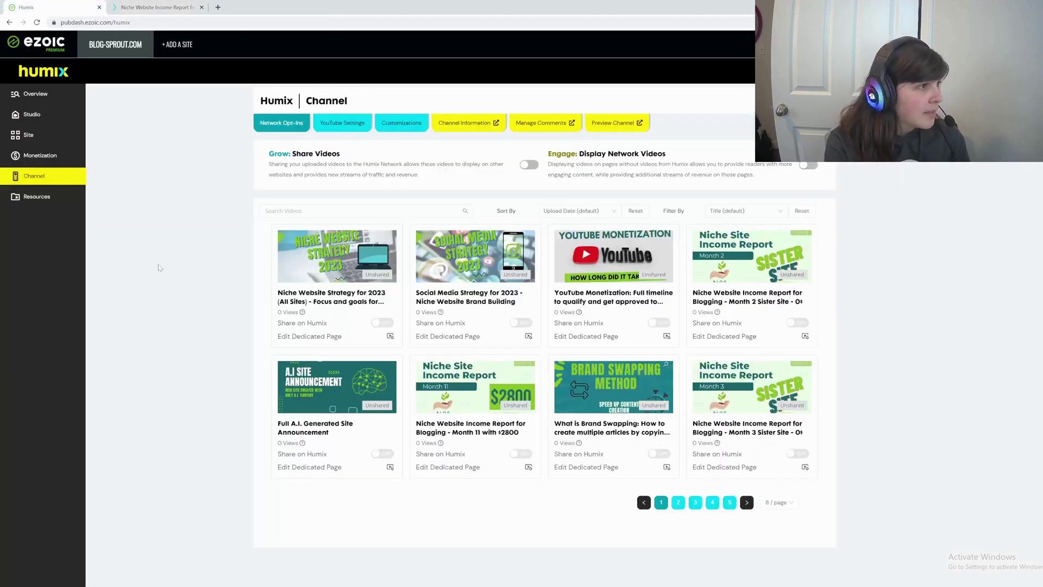
pyautogui.click(343, 123)
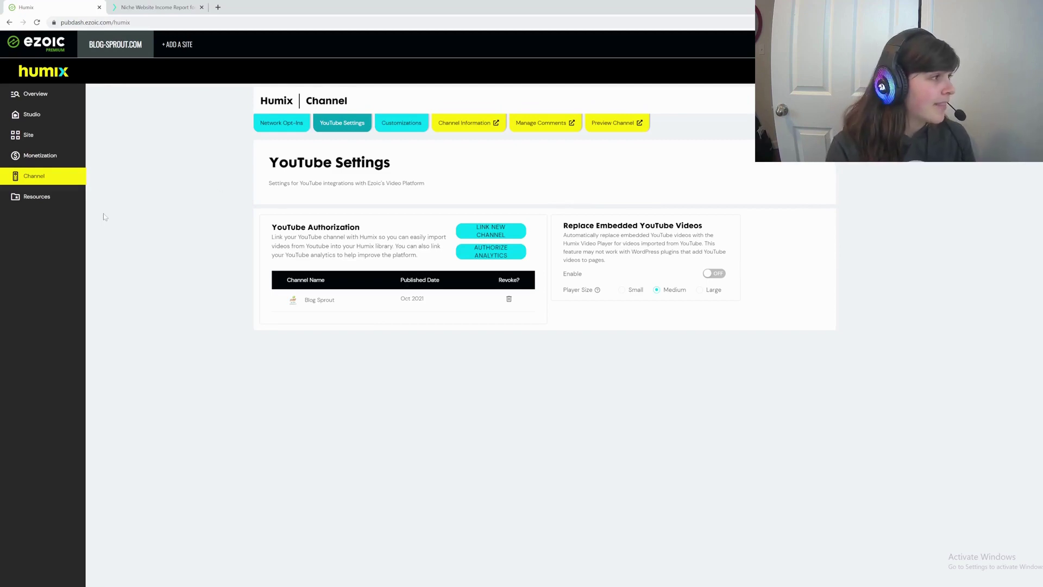
# Go from the Resources section back to the Humix Video overview showing uploads, earnings and plays.
pyautogui.click(36, 196)
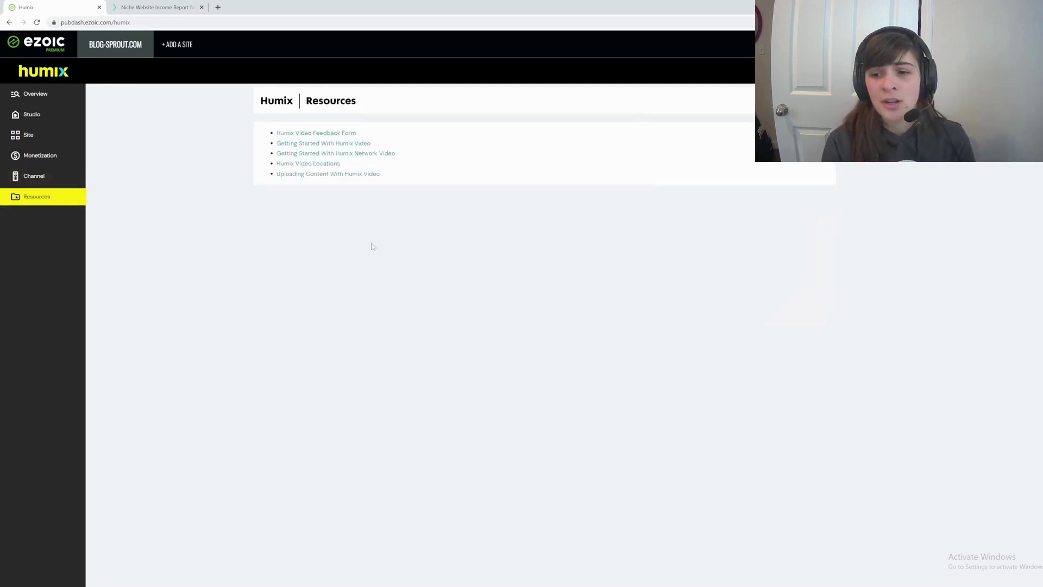
pyautogui.click(35, 94)
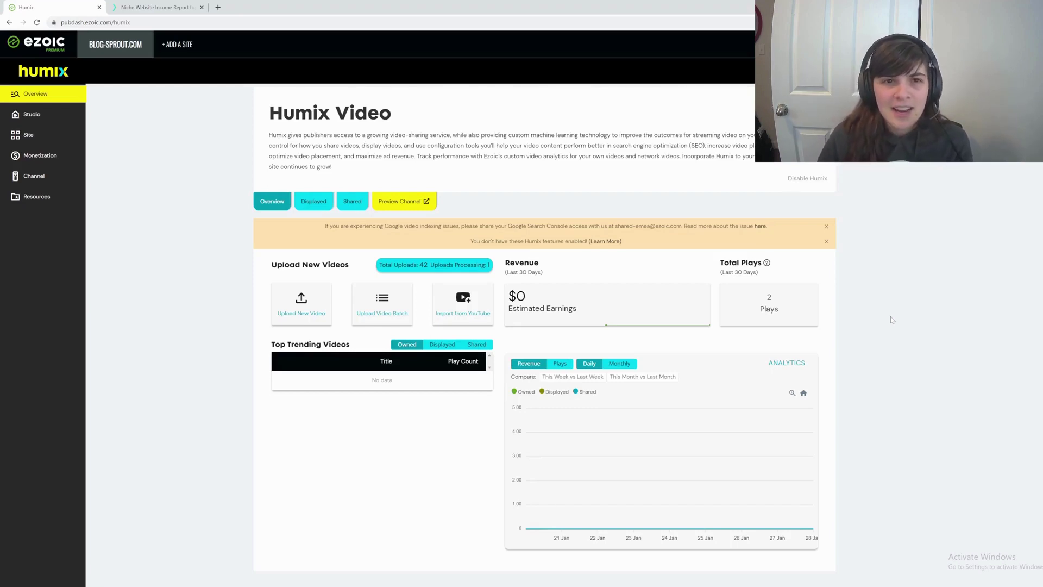
# Return to the humix.com tab and open its home page with Most Views, Most Likes and Latest Videos.
pyautogui.click(151, 7)
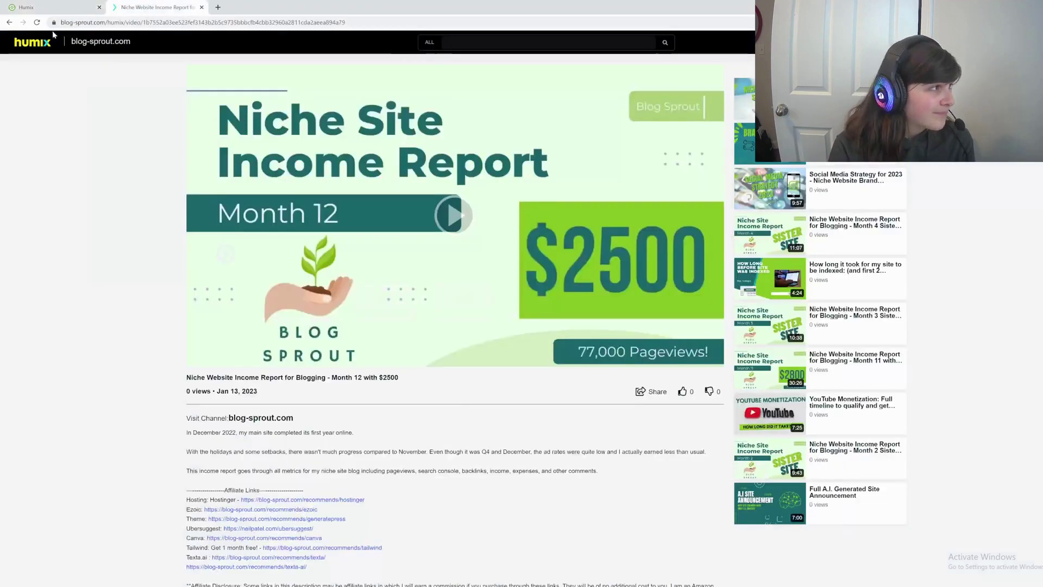
pyautogui.click(27, 42)
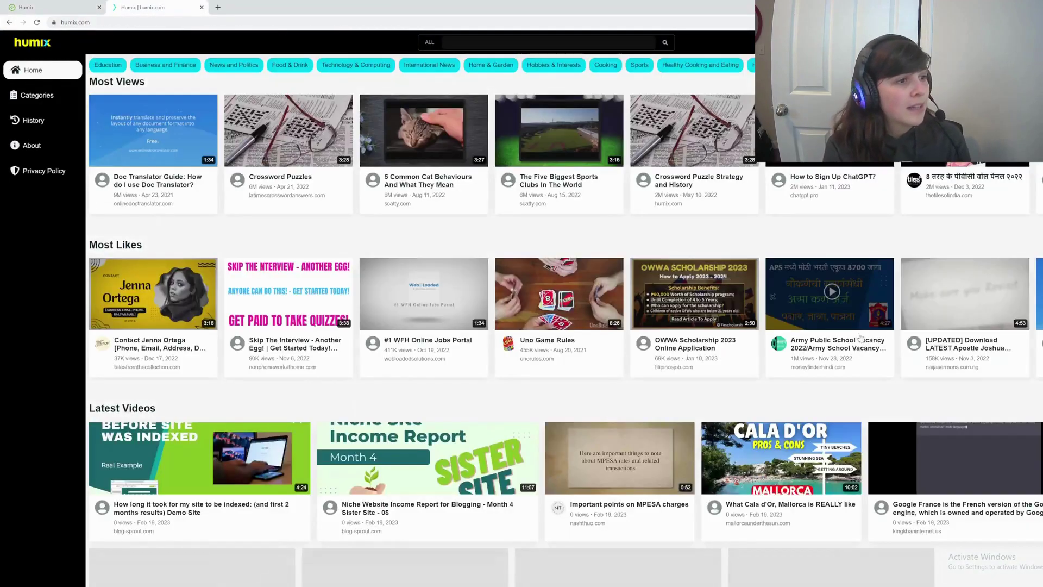
pyautogui.scroll(-2, 920, 399)
pyautogui.scroll(-2, 920, 399)
pyautogui.scroll(-3, 938, 407)
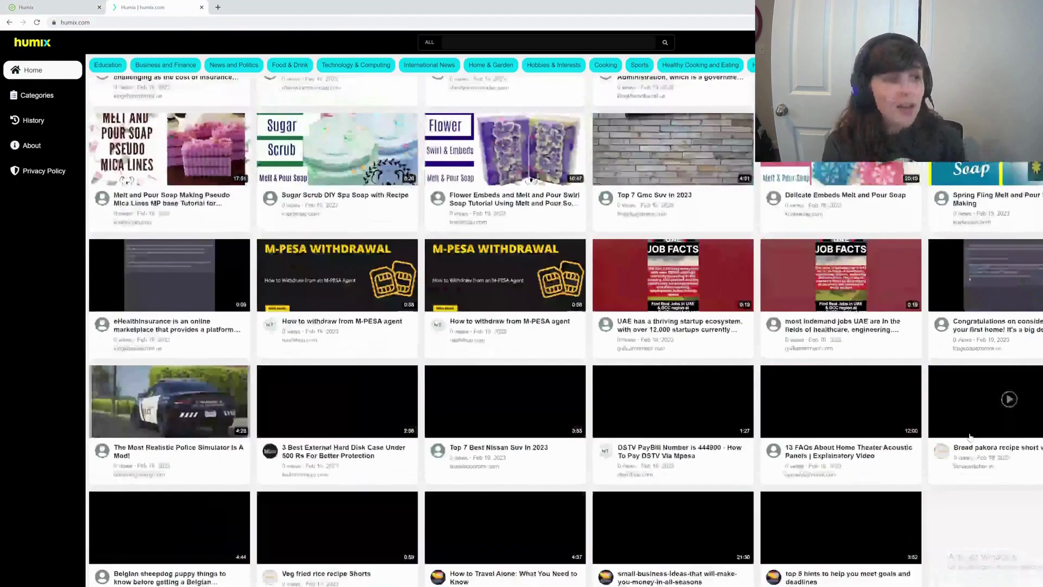
pyautogui.scroll(-2, 953, 424)
pyautogui.scroll(-2, 970, 438)
pyautogui.scroll(5, 970, 438)
pyautogui.scroll(4, 937, 408)
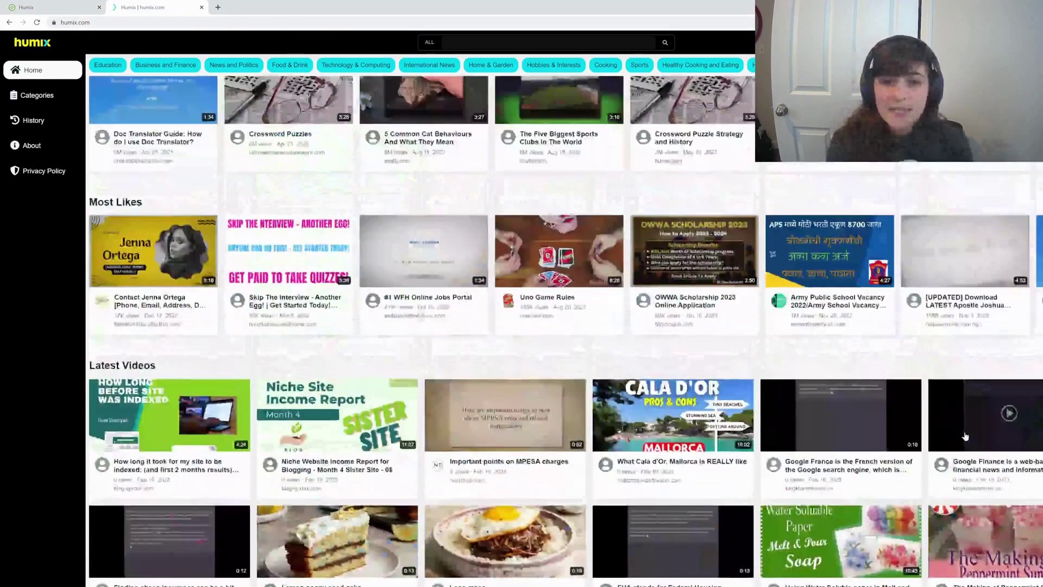
pyautogui.scroll(2, 902, 382)
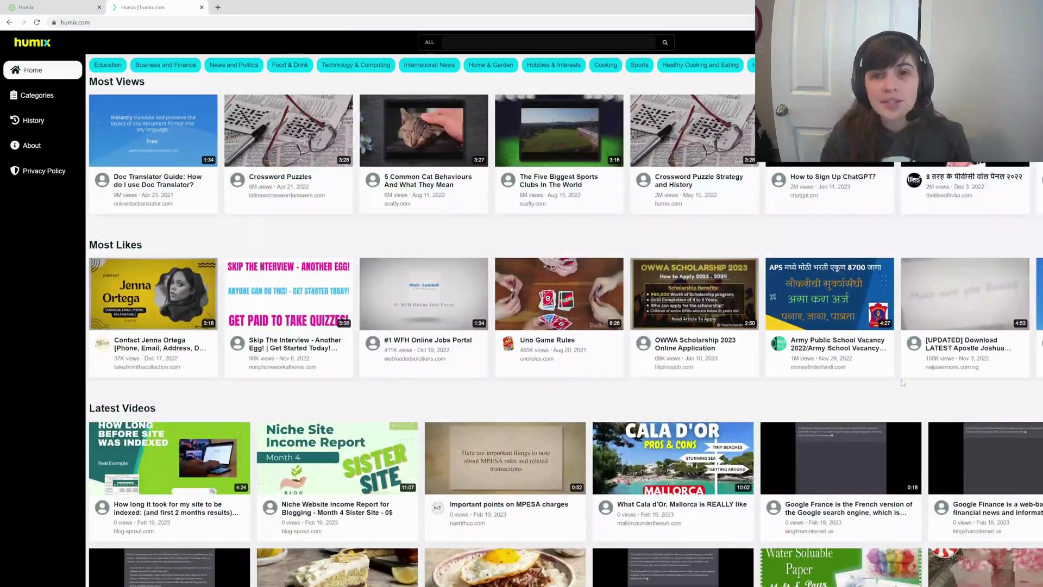